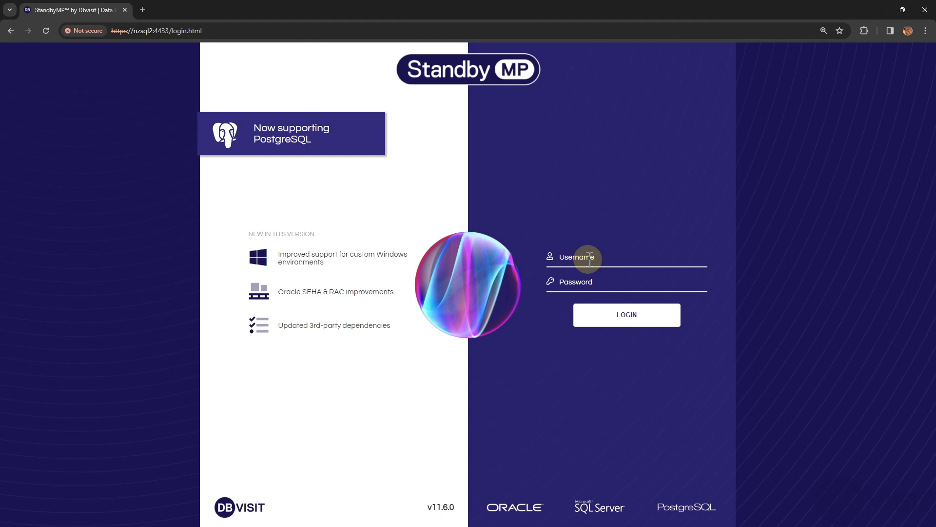
# Log in to Standby MP with the admin username and the account password.
pyautogui.write('admin')
pyautogui.press('Tab')
pyautogui.write('a')
pyautogui.press('BackSpace')
pyautogui.press('BackSpace')
pyautogui.write('admin')
pyautogui.click(621, 323)
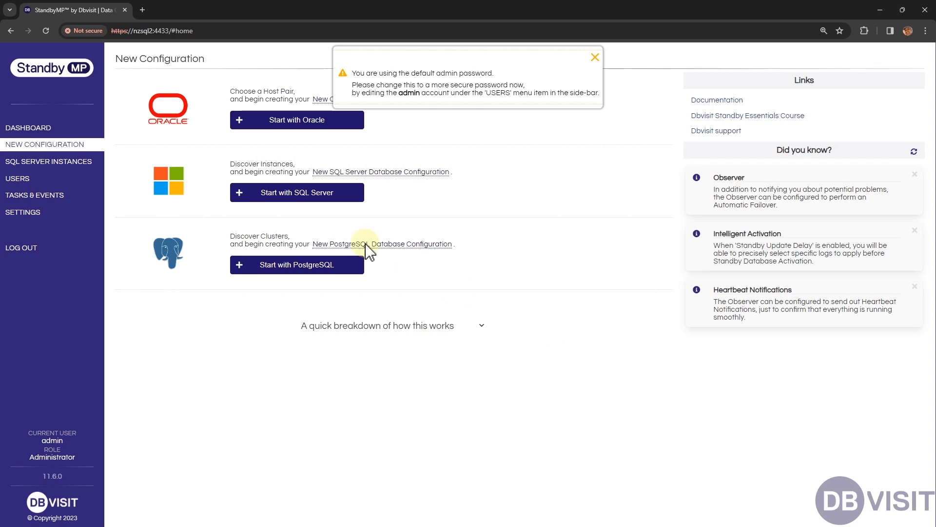
# Start a new SQL Server database configuration and pick host NZSQL1 for the new instance.
pyautogui.click(303, 206)
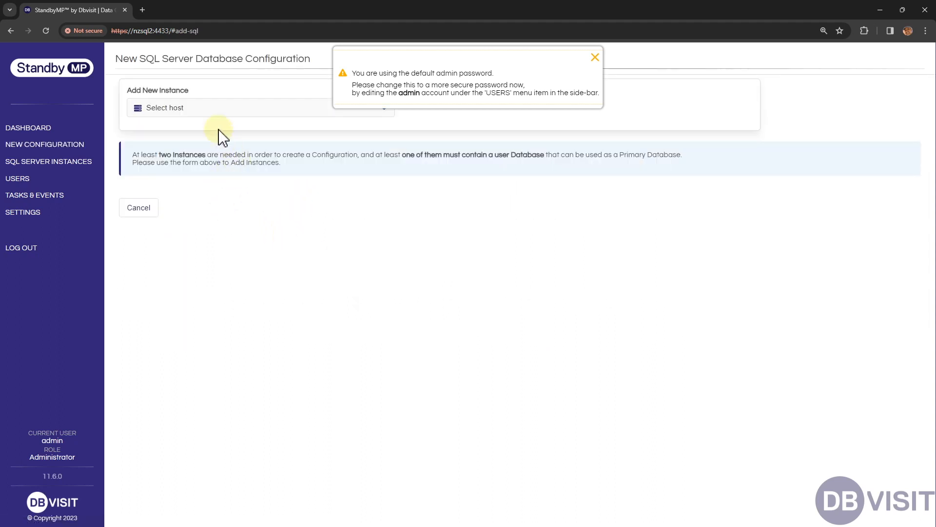
pyautogui.click(219, 111)
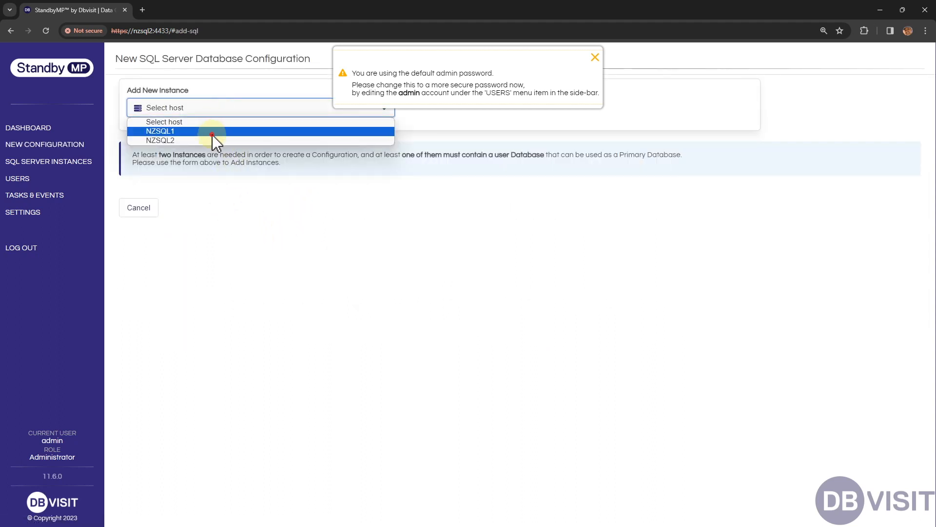
pyautogui.click(213, 131)
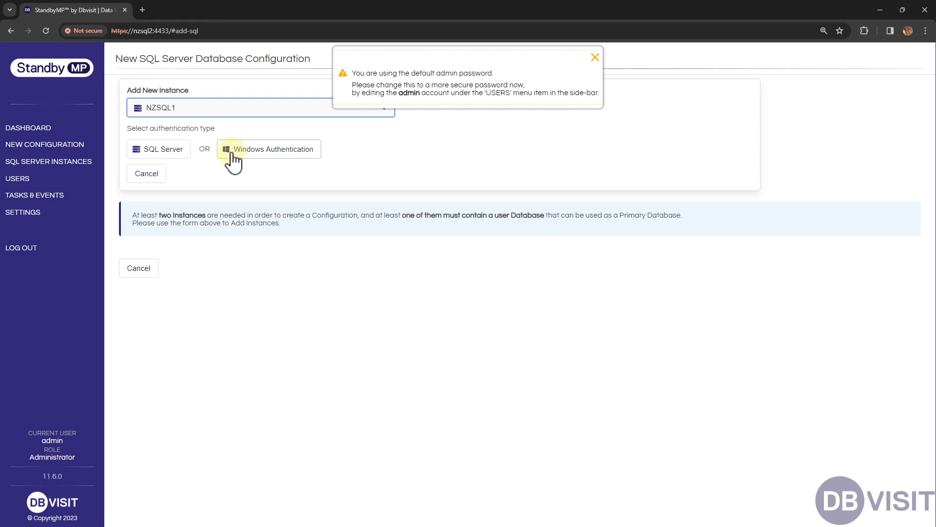
# Try discovering NZSQL1's instance with SQL Server authentication using login sa and its password.
pyautogui.click(177, 154)
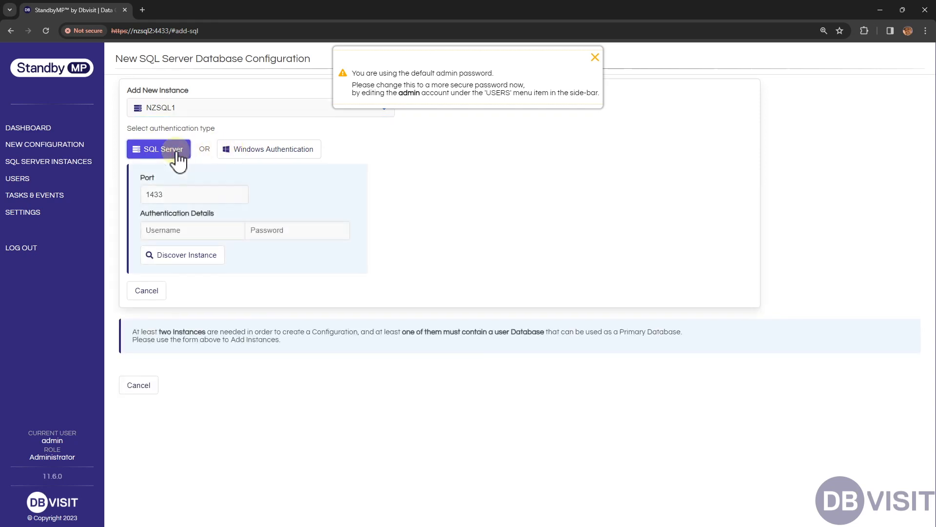
pyautogui.click(222, 226)
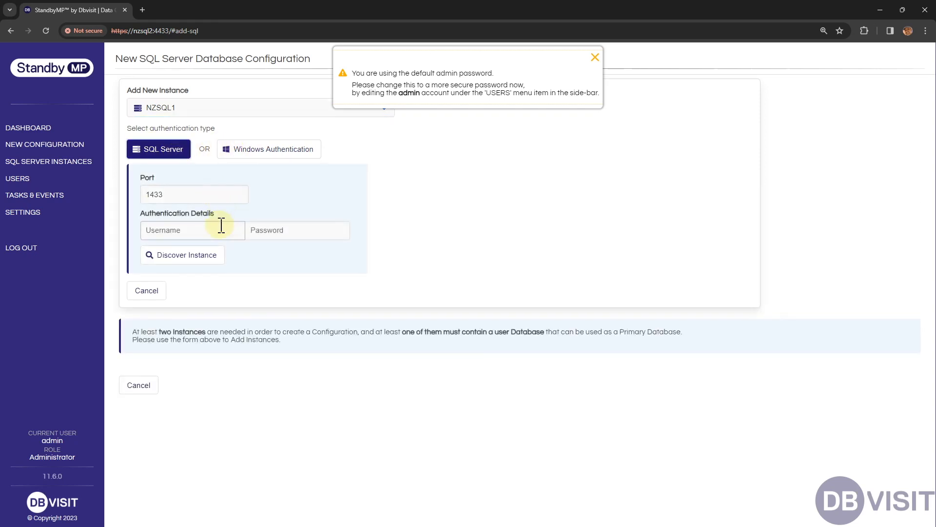
pyautogui.click(281, 227)
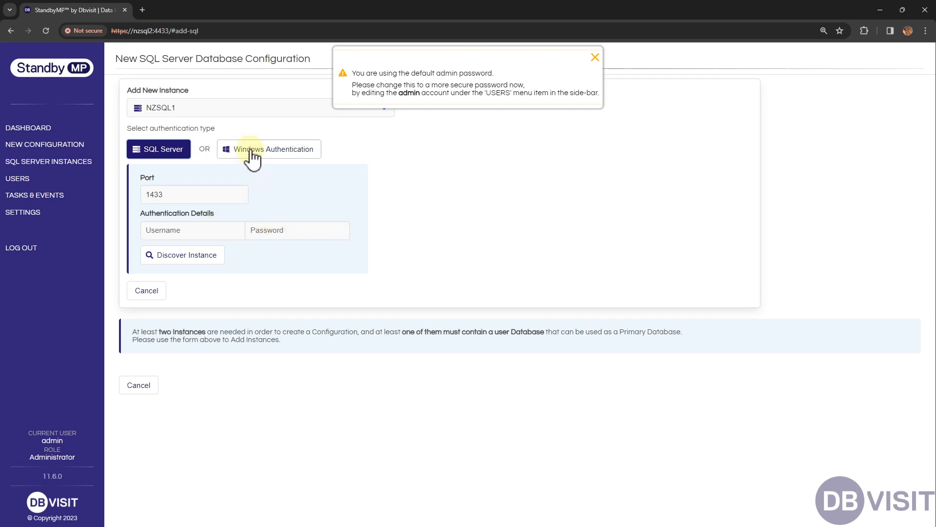
pyautogui.click(217, 230)
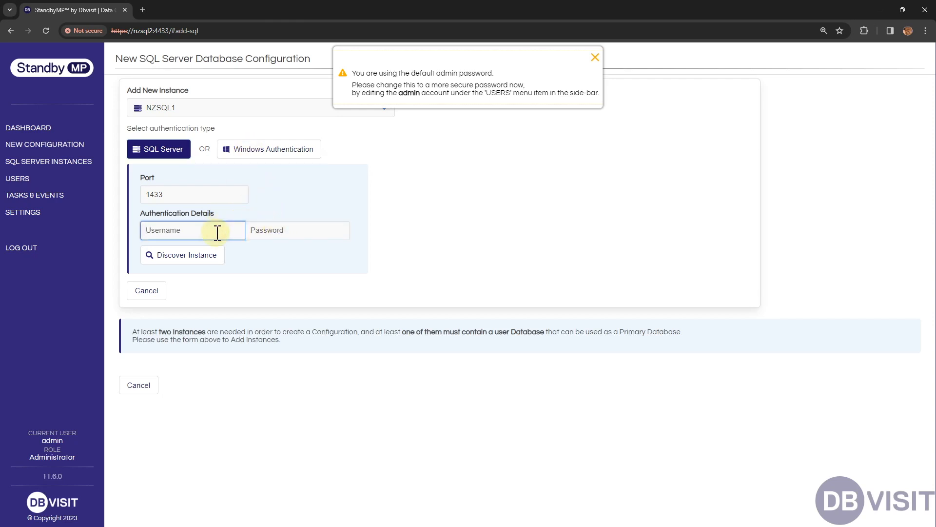
pyautogui.write('sa')
pyautogui.press('Tab')
pyautogui.write('•••••••')
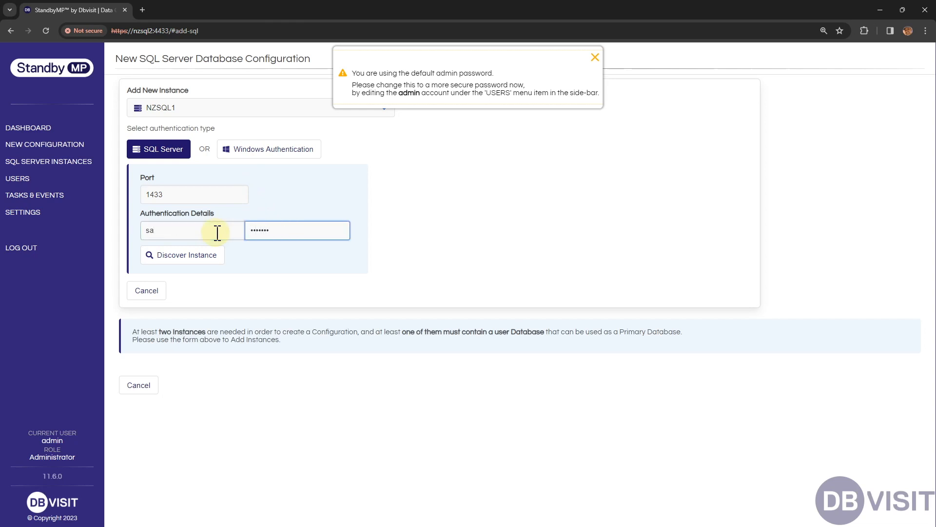
pyautogui.click(204, 257)
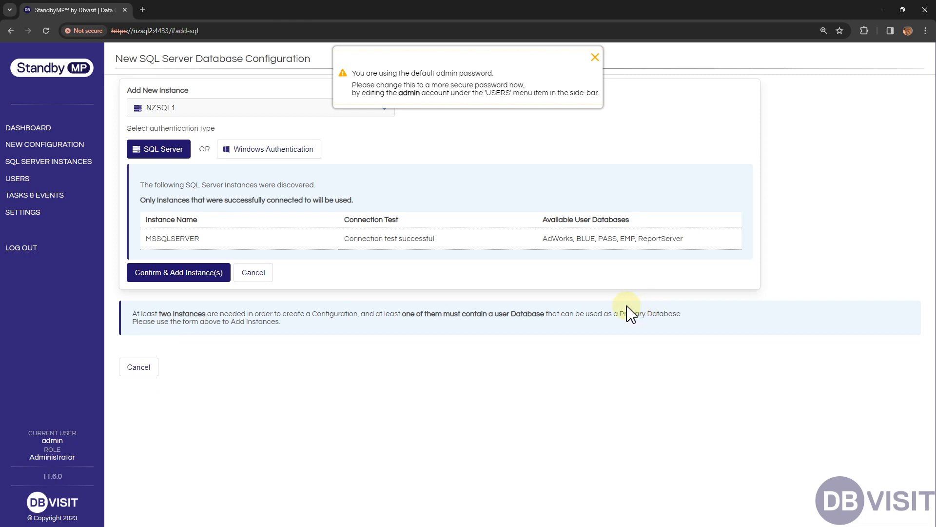
# Discover NZSQL1's instance with Windows Authentication and confirm adding the MSSQLSERVER instance.
pyautogui.click(284, 151)
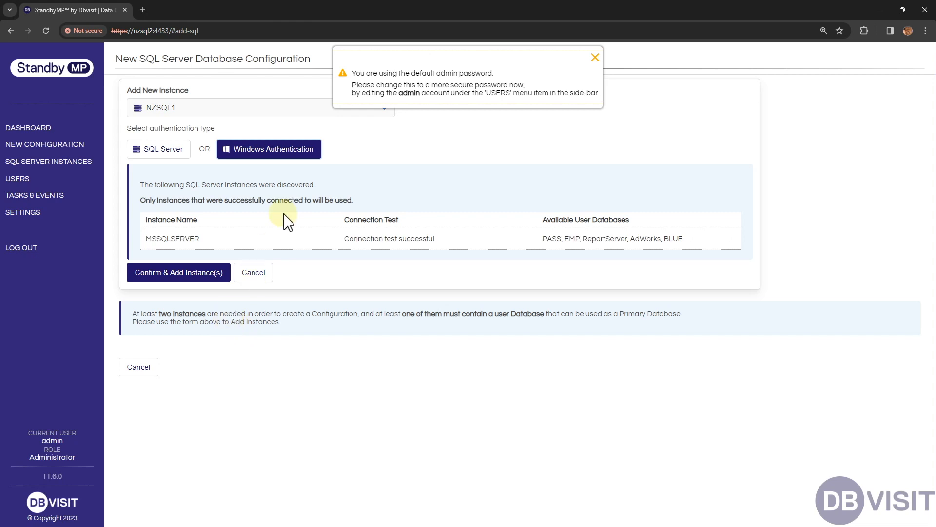
pyautogui.click(201, 271)
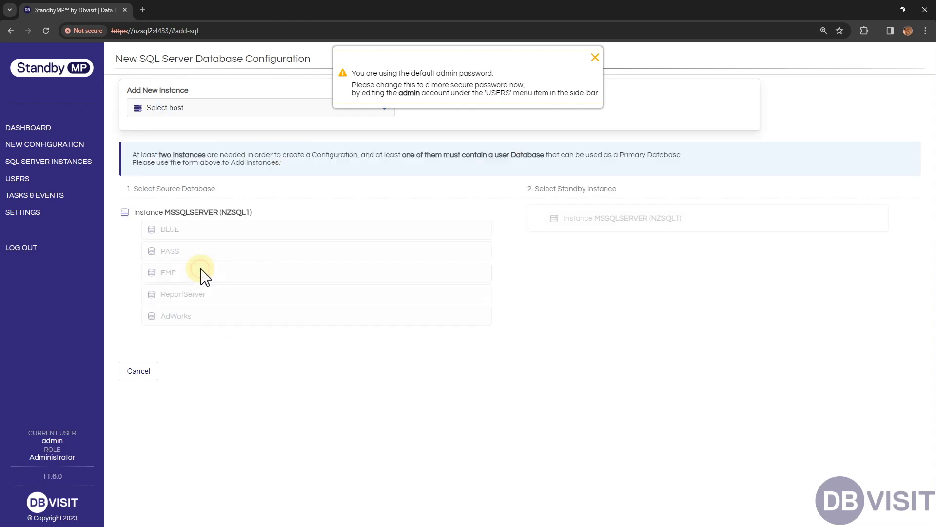
# Add host NZSQL2's MSSQLSERVER instance using Windows Authentication, dismissing the default-password warning.
pyautogui.click(201, 109)
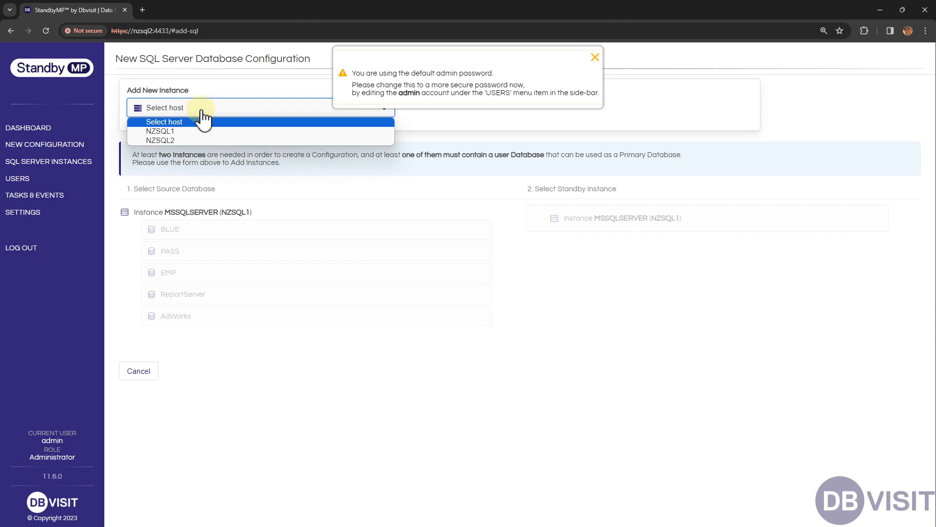
pyautogui.click(198, 141)
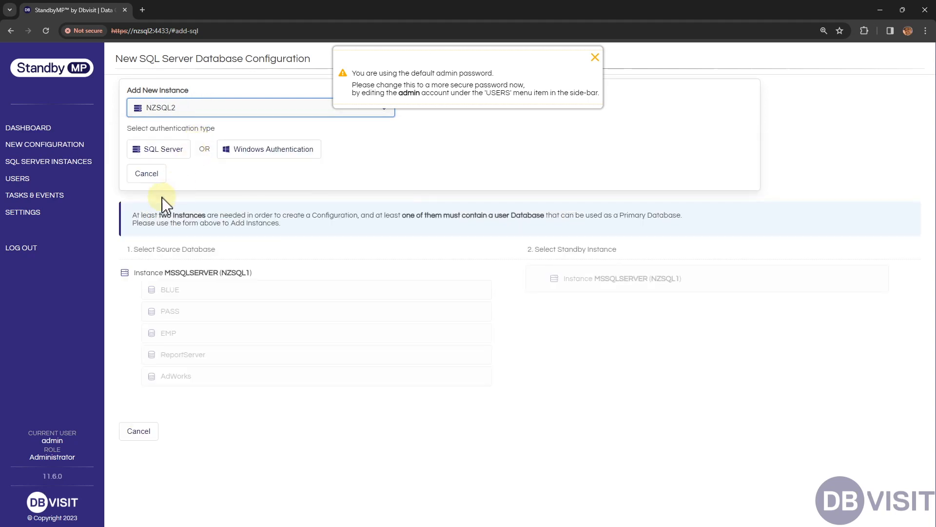
pyautogui.click(245, 155)
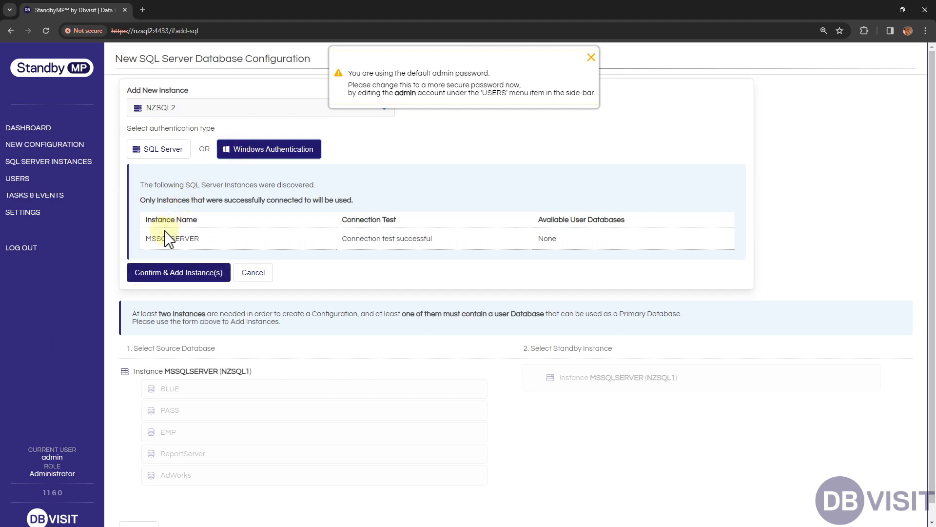
pyautogui.click(589, 61)
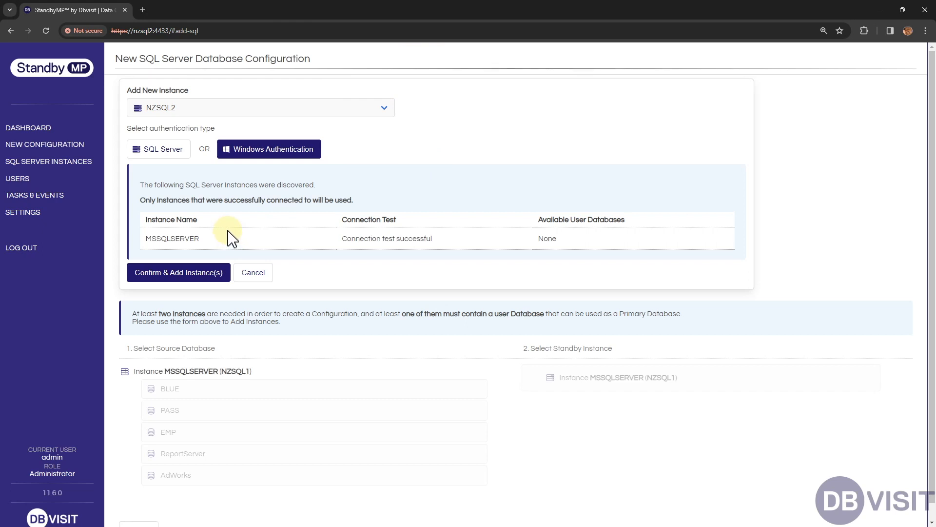
pyautogui.click(189, 269)
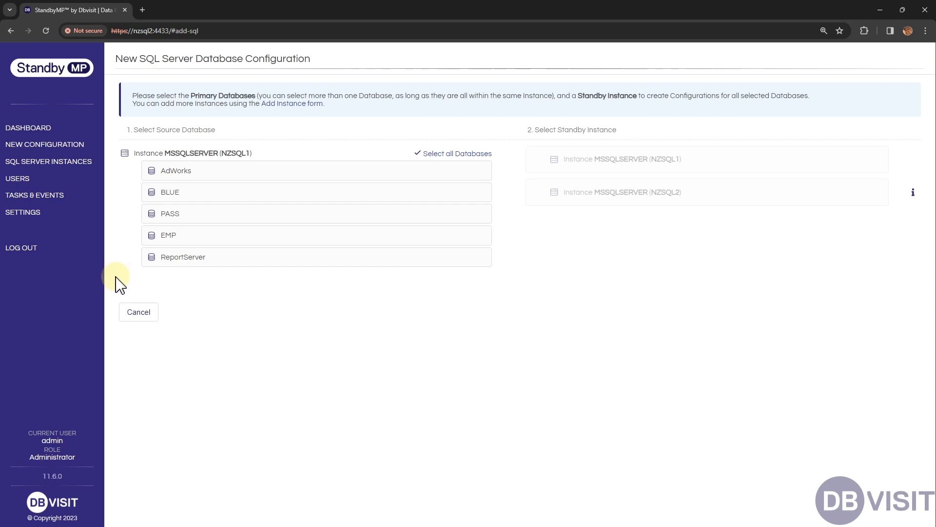
# Select AdWorks and EMP as source databases and NZSQL2's MSSQLSERVER as the standby instance.
pyautogui.click(210, 181)
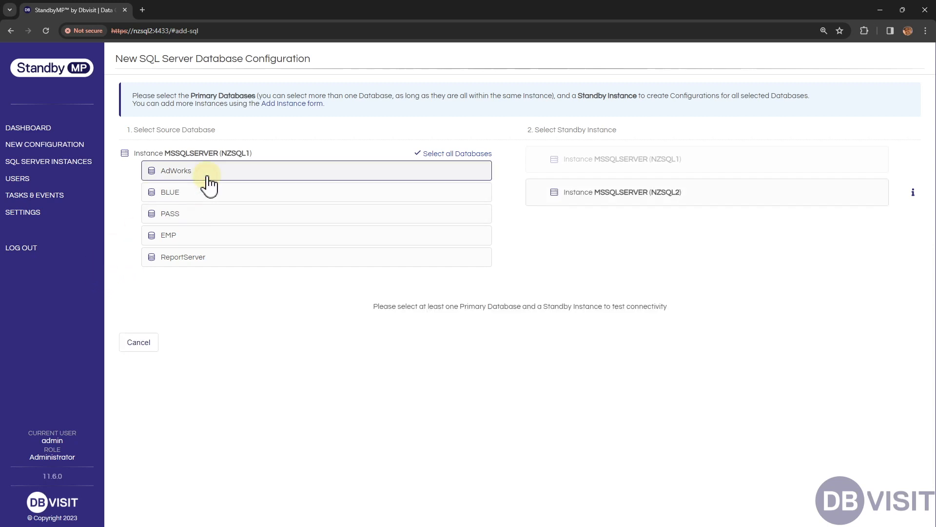
pyautogui.click(200, 236)
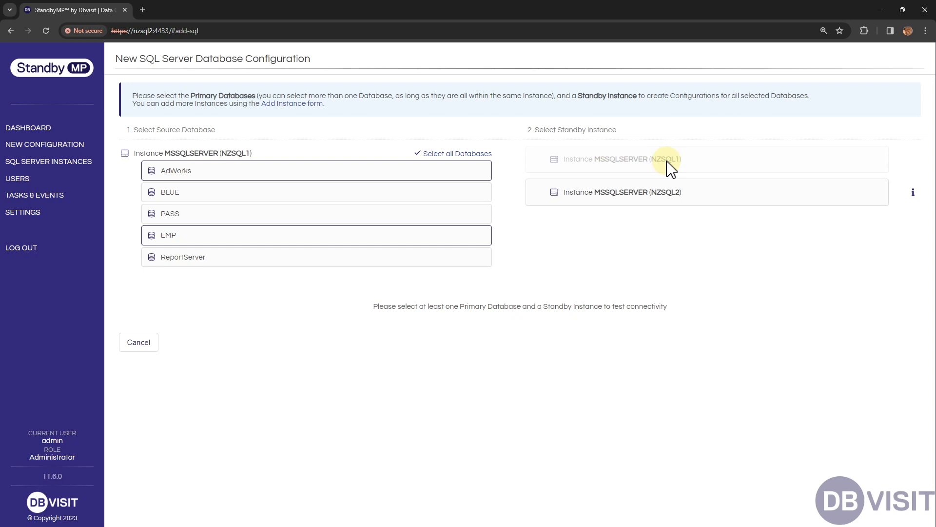
pyautogui.click(634, 195)
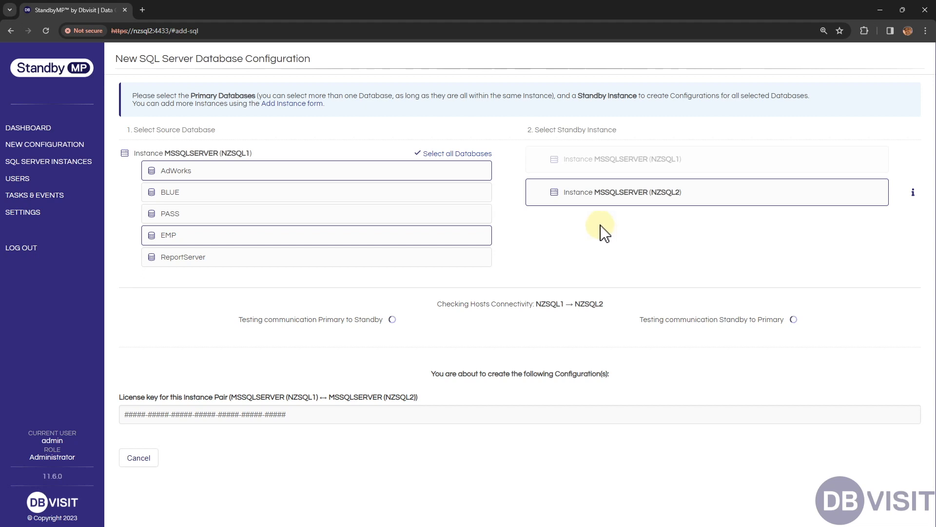
# Expand the optional custom backup location settings for the AdWorks and EMP configurations.
pyautogui.scroll(-1, 592, 232)
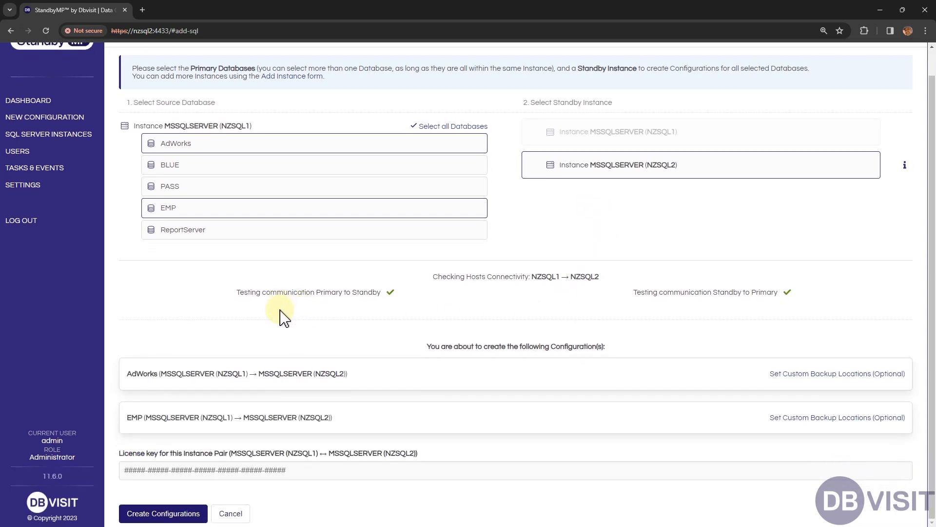
pyautogui.moveTo(708, 294); pyautogui.dragTo(798, 296)
pyautogui.click(798, 296)
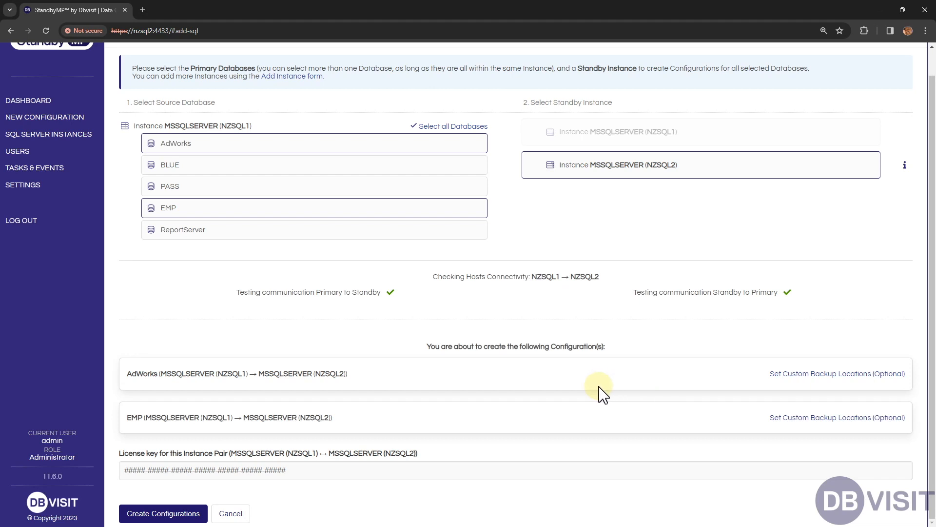
pyautogui.click(780, 374)
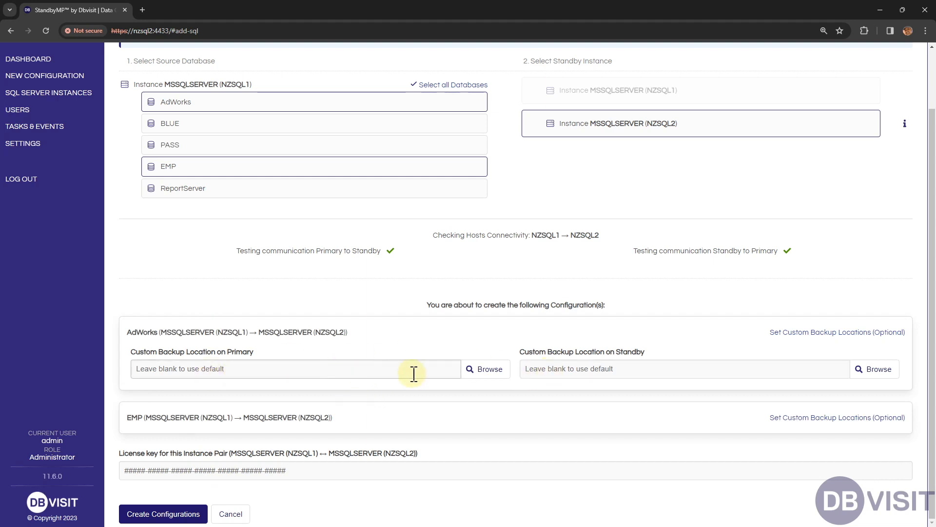
pyautogui.click(319, 365)
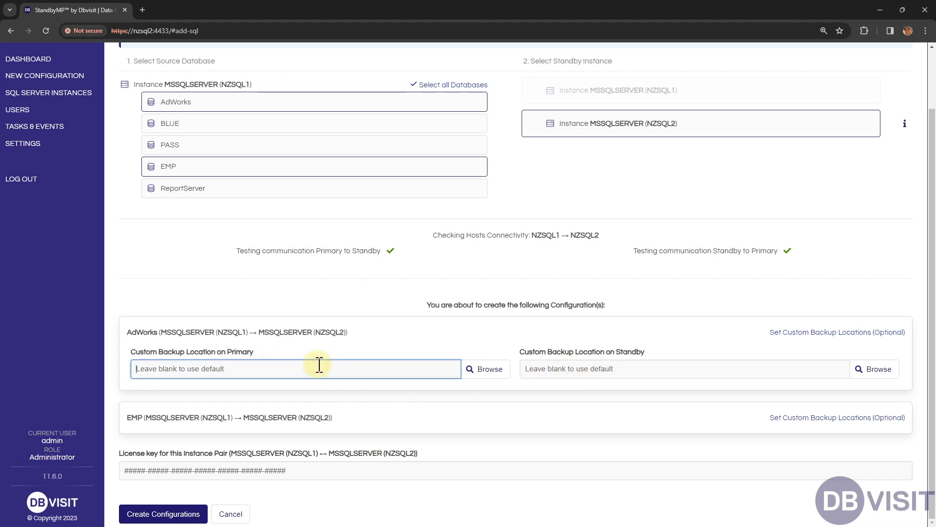
pyautogui.click(617, 366)
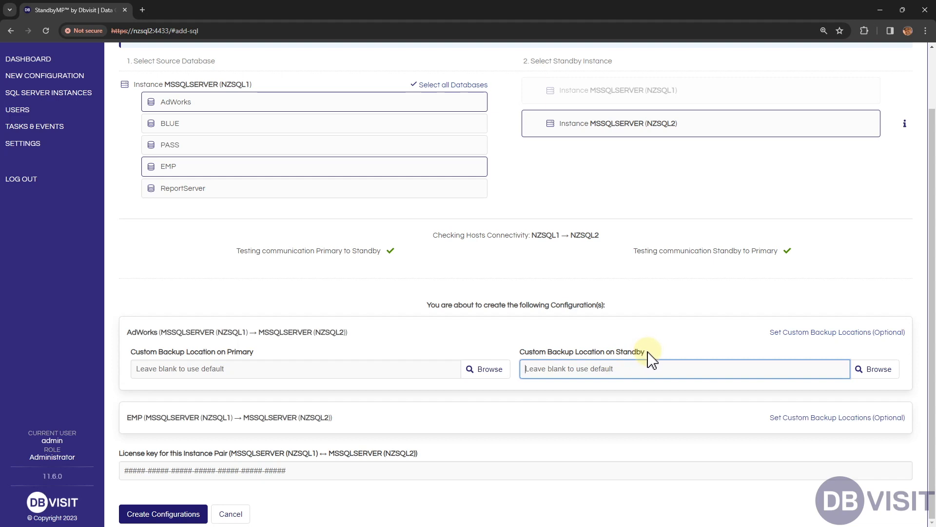
pyautogui.click(790, 420)
pyautogui.scroll(-1, 706, 310)
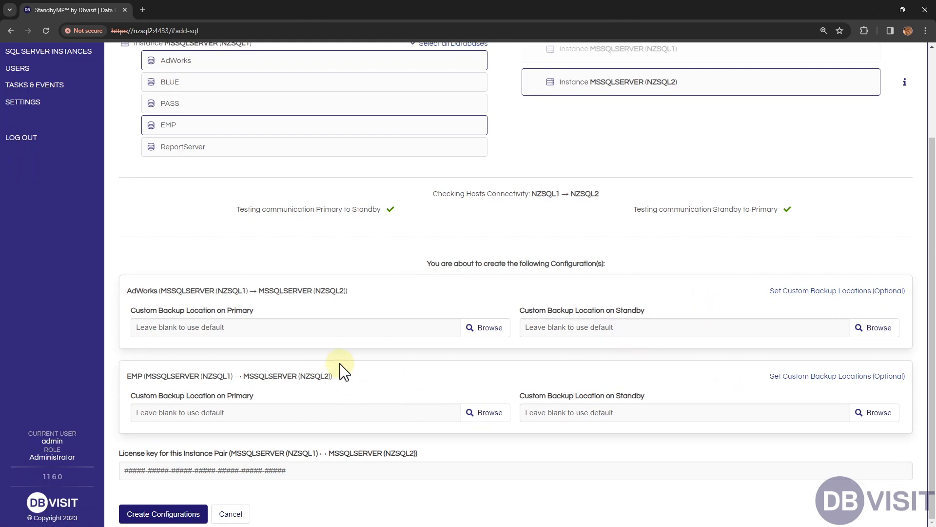
pyautogui.click(322, 327)
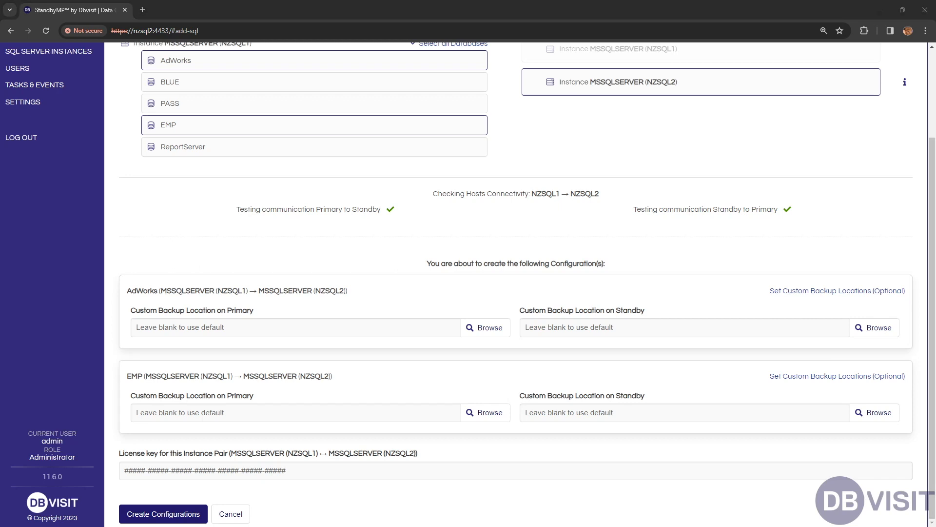
# Paste the licence key for the NZSQL1–NZSQL2 instance pair and create the configurations.
pyautogui.click(247, 476)
pyautogui.hotkey('ctrl', 'v')
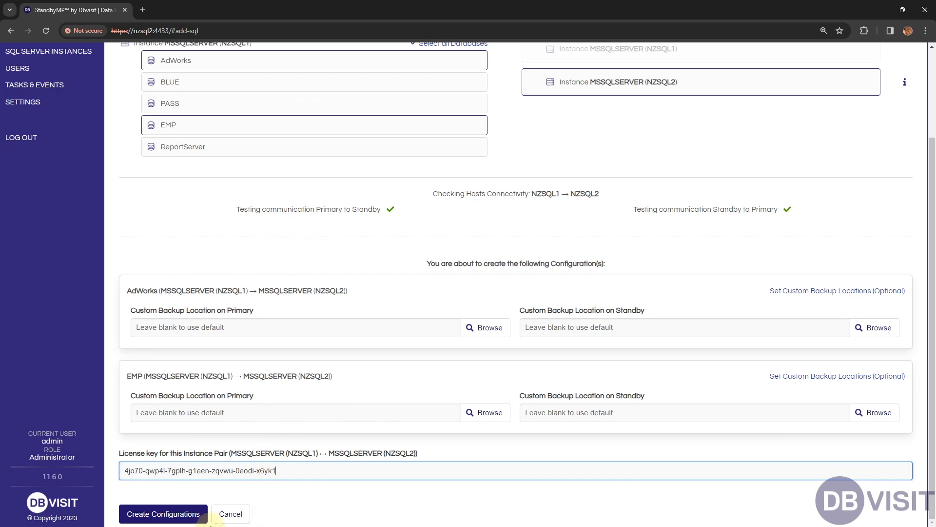
pyautogui.click(186, 516)
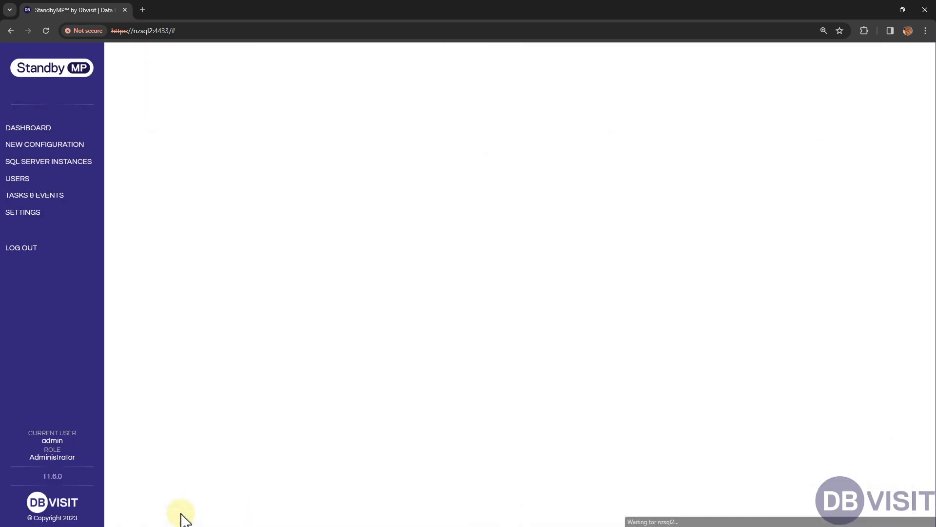